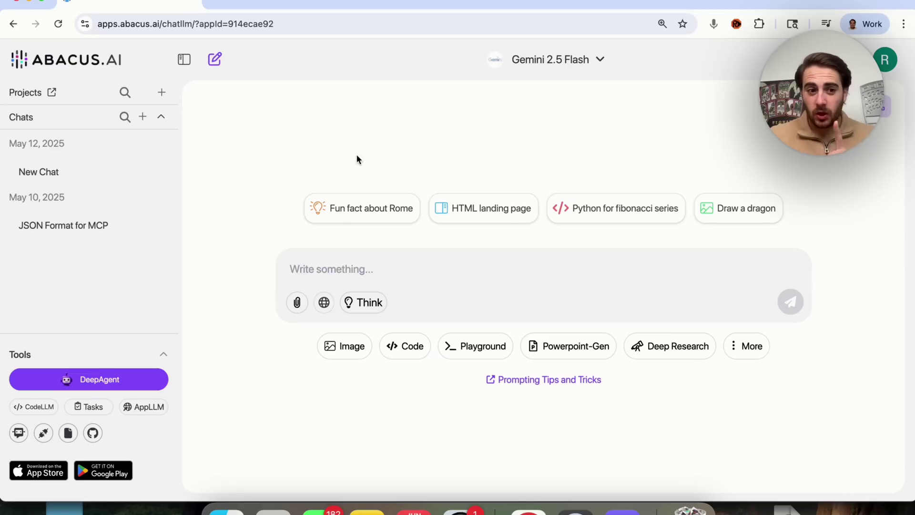
# - Start a new DeepAgent task with the request 'Create an AI workflow' and restore normal page zoom
pyautogui.click(109, 391)
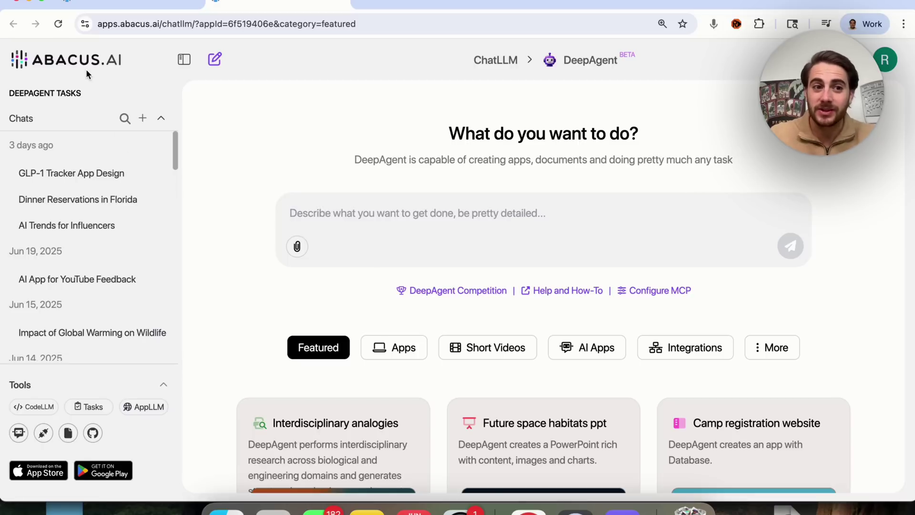
pyautogui.write('C')
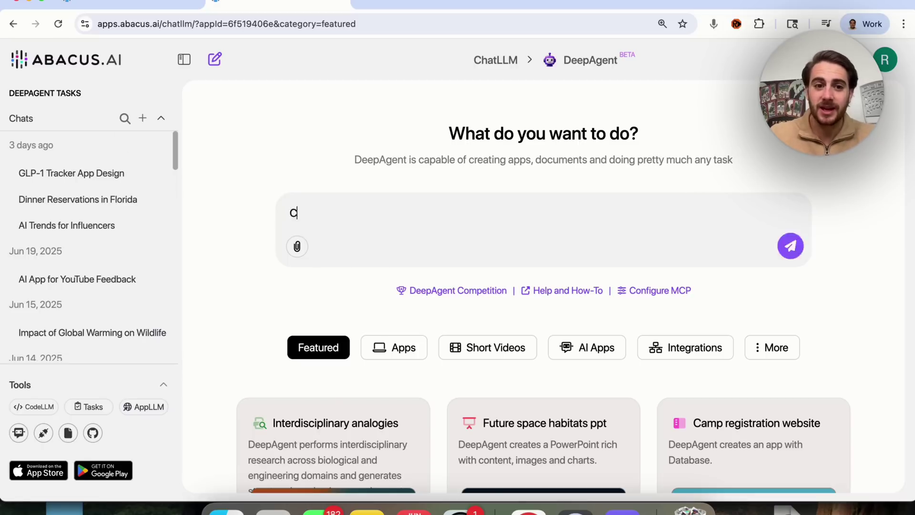
pyautogui.write('reate an AI workflow')
pyautogui.press('Return')
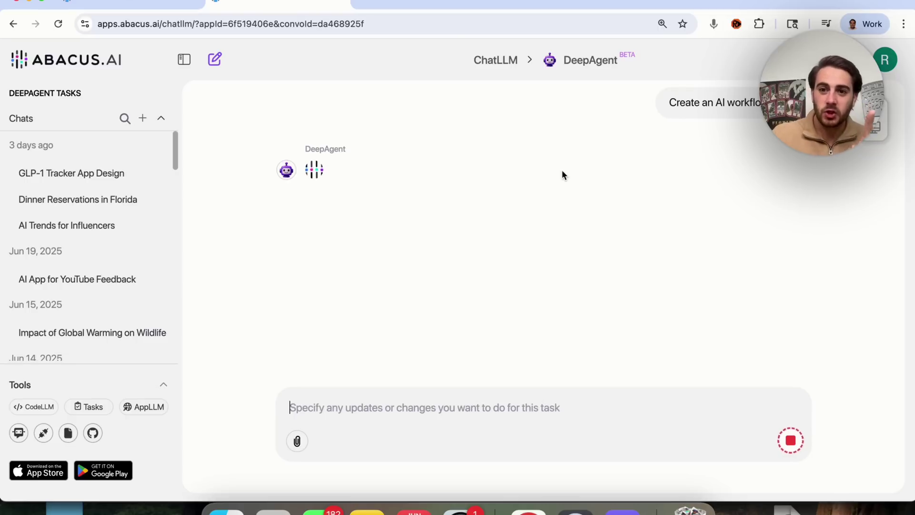
pyautogui.press('super+minus')
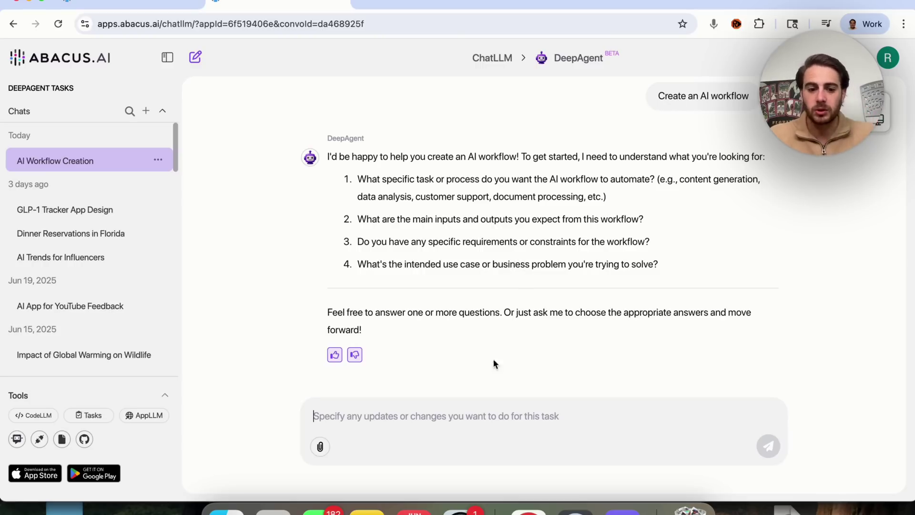
# - Paste the prompt asking for 25 Florida business leads for a web agency and review its Objective paragraph
pyautogui.press('super+v')
pyautogui.scroll(5, 495, 382)
pyautogui.scroll(5, 484, 383)
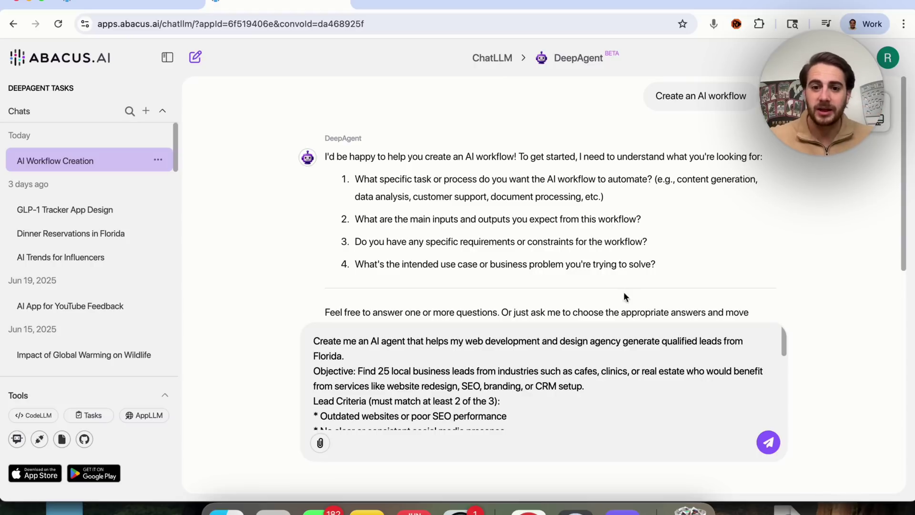
pyautogui.scroll(-1, 622, 304)
pyautogui.scroll(-3, 588, 312)
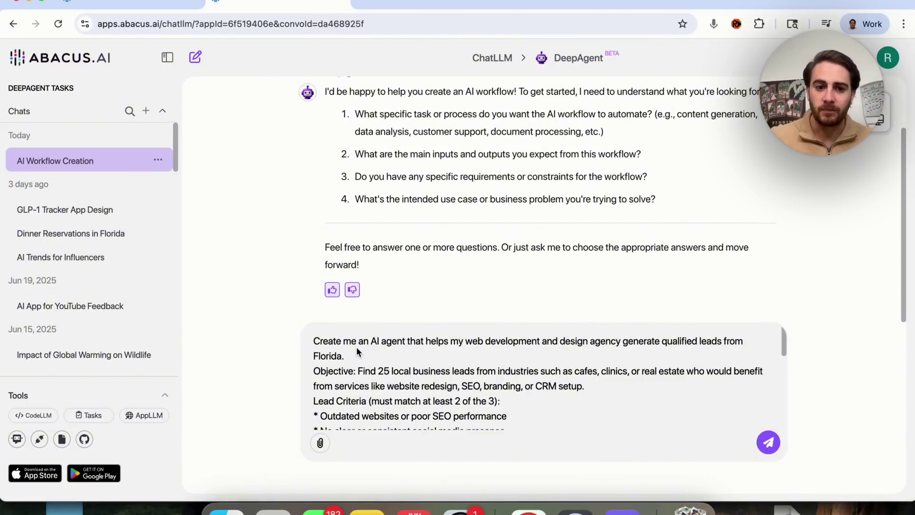
pyautogui.scroll(-1, 357, 349)
pyautogui.tripleClick(361, 374)
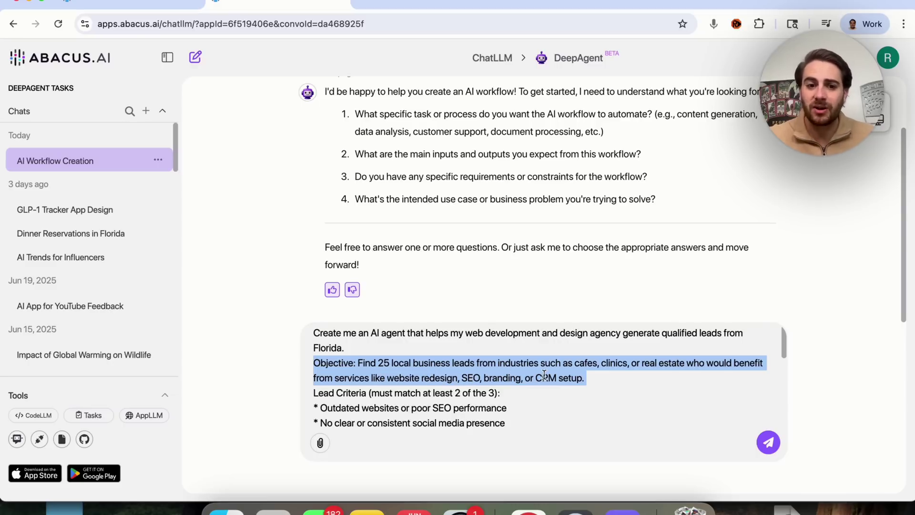
# - Review the Lead Criteria: outdated websites or SEO, social media presence, public email or contact form, and Priority Logic
pyautogui.scroll(-1, 544, 374)
pyautogui.tripleClick(417, 374)
pyautogui.scroll(-2, 417, 372)
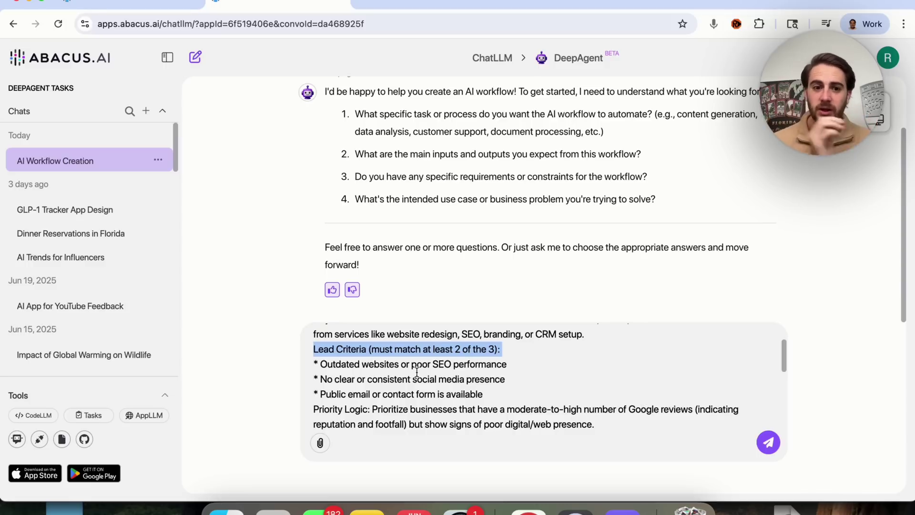
pyautogui.tripleClick(411, 365)
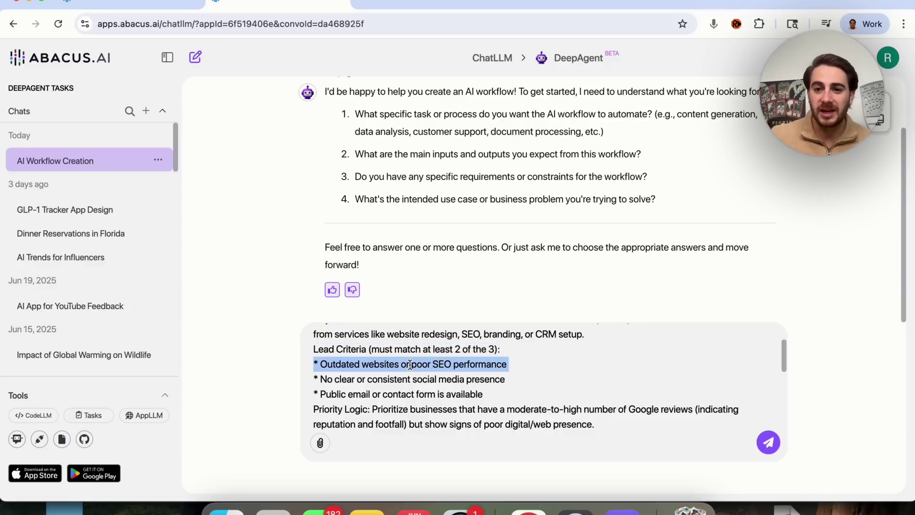
pyautogui.tripleClick(402, 377)
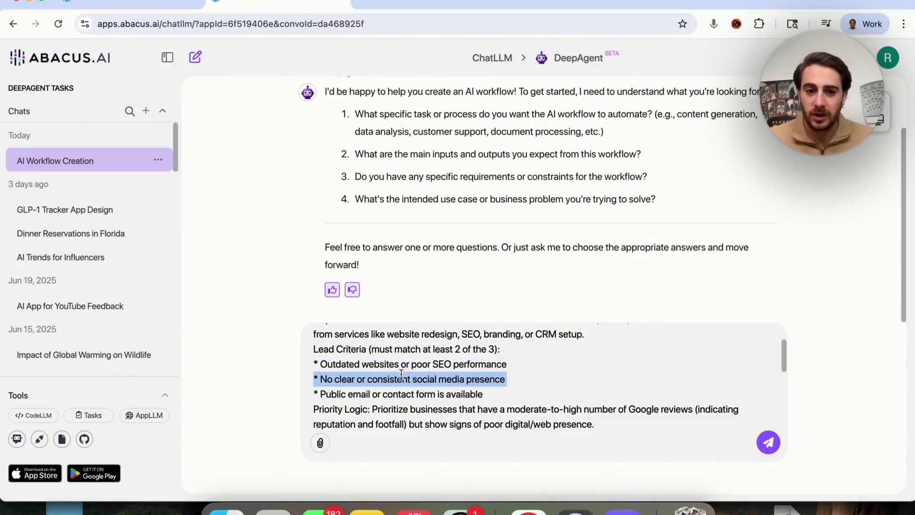
pyautogui.tripleClick(429, 409)
pyautogui.tripleClick(434, 394)
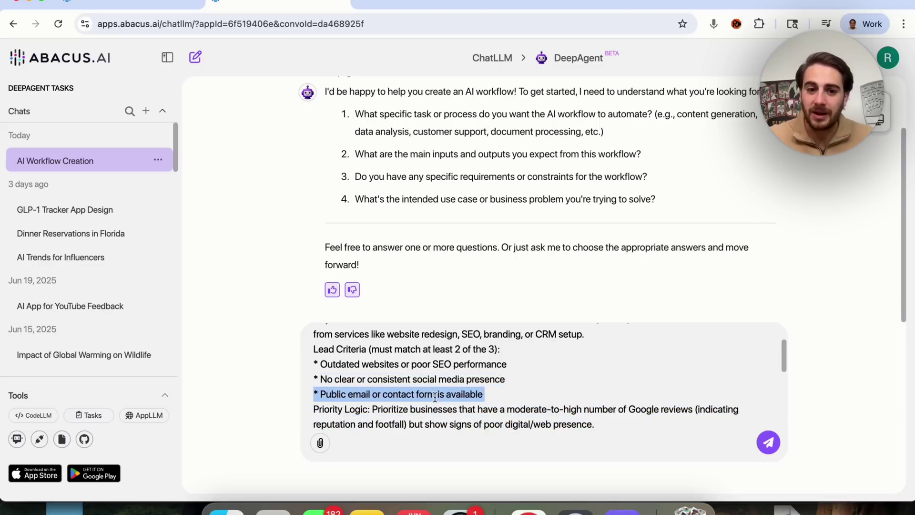
pyautogui.scroll(-2, 434, 397)
pyautogui.scroll(-1, 435, 397)
pyautogui.tripleClick(406, 380)
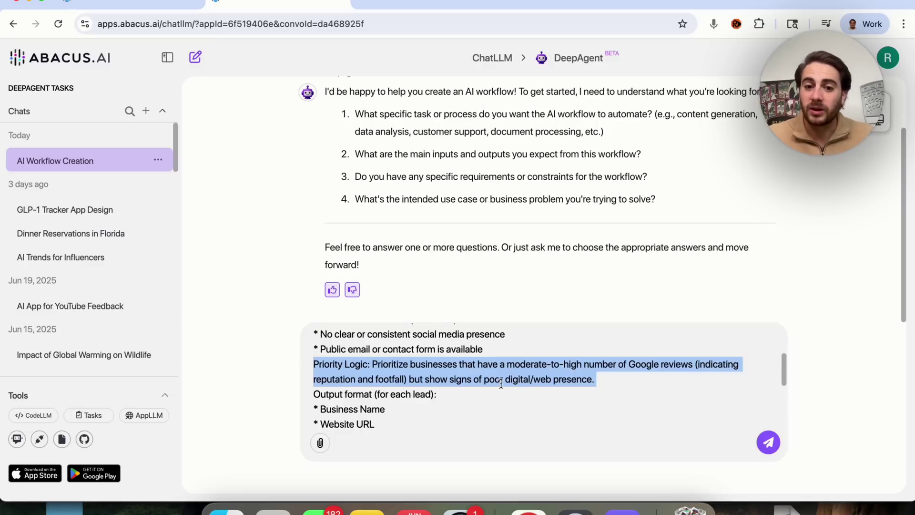
# - Review the Output format and input options: Florida location, industry focus, 25-lead maximum
pyautogui.scroll(-1, 511, 382)
pyautogui.scroll(-1, 452, 384)
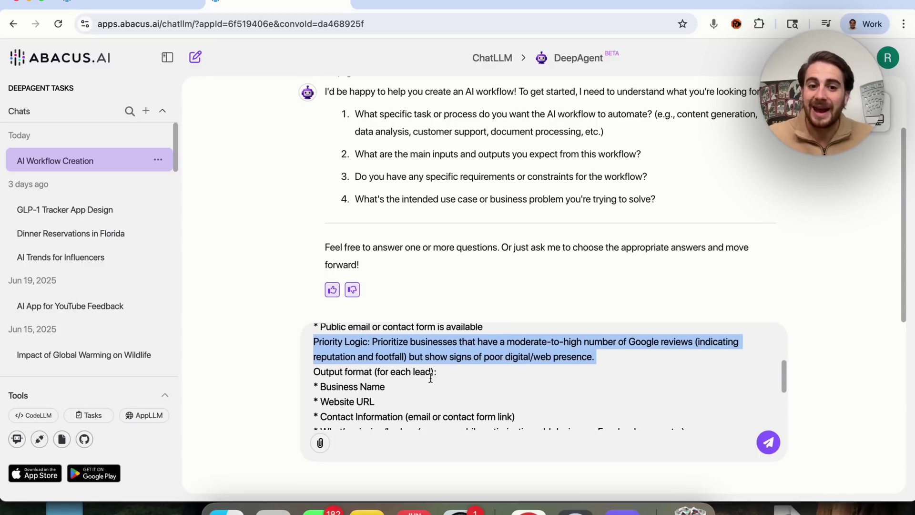
pyautogui.tripleClick(443, 373)
pyautogui.scroll(-1, 429, 376)
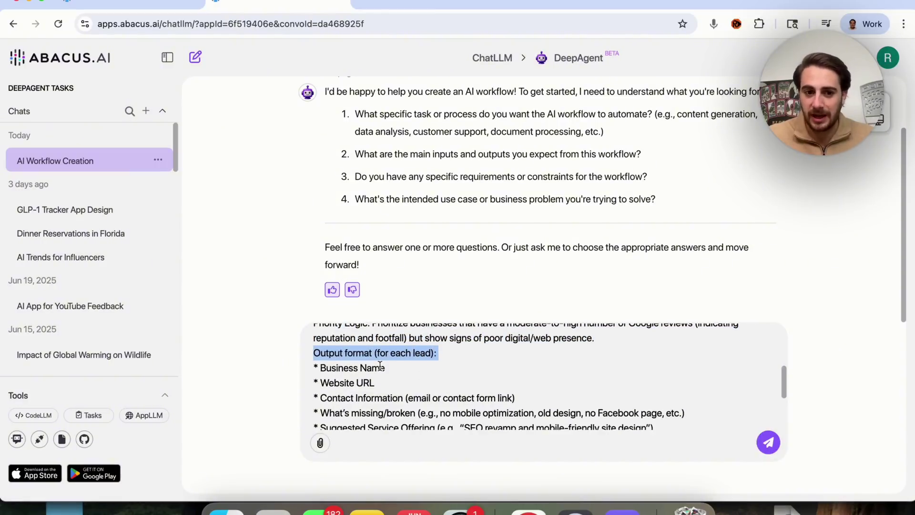
pyautogui.scroll(-1, 380, 366)
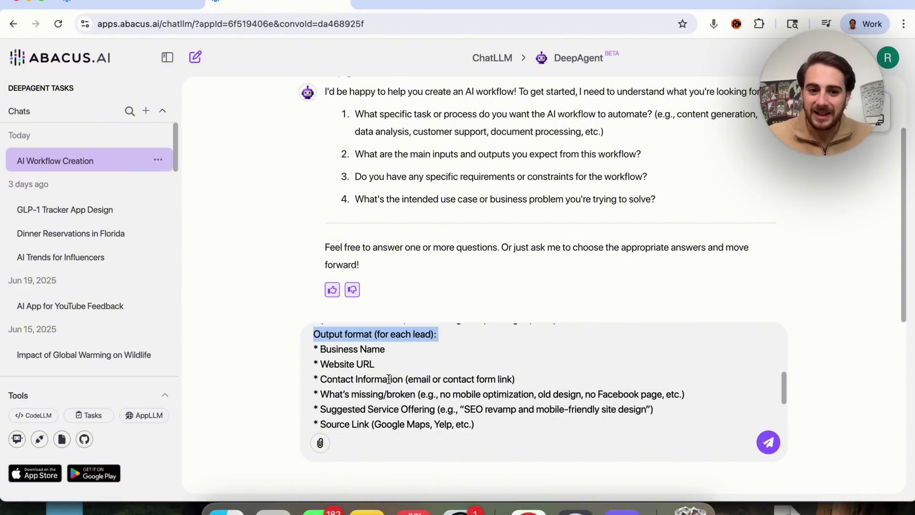
pyautogui.scroll(-1, 389, 379)
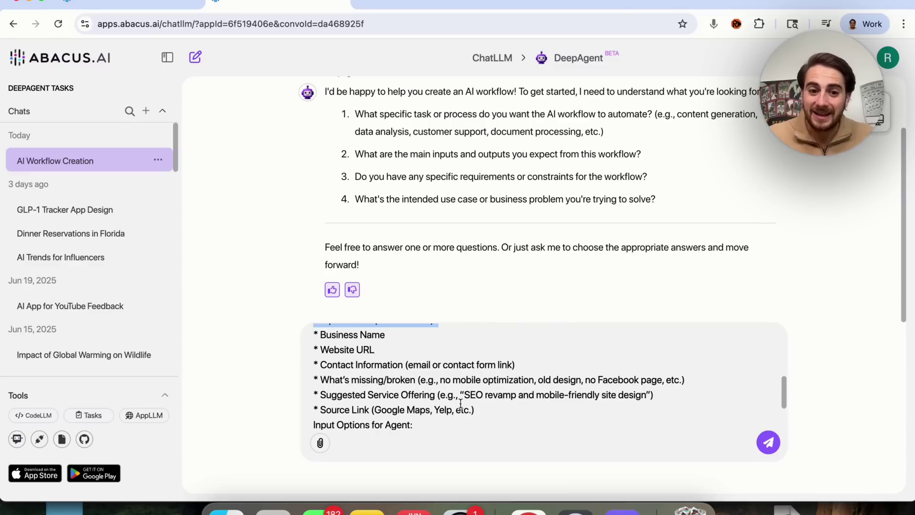
pyautogui.scroll(-4, 447, 397)
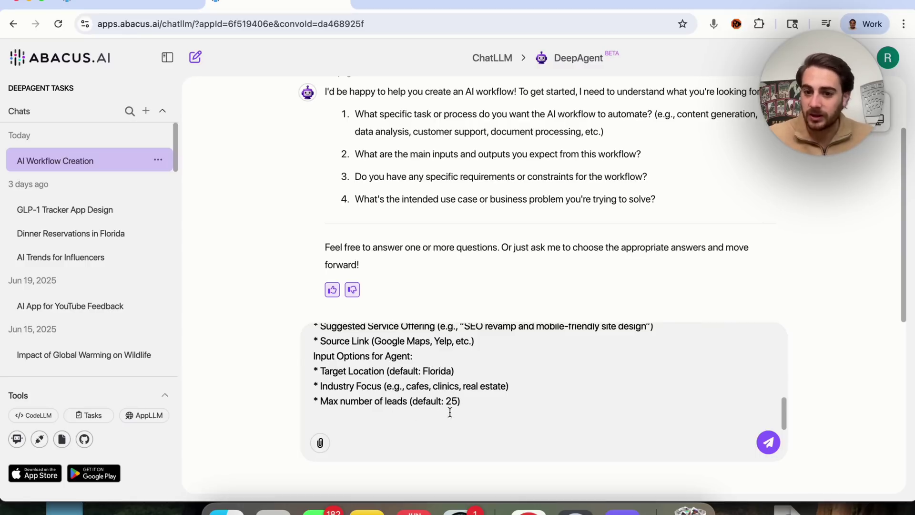
# - Send the lead-generation prompt so DeepAgent starts building the Florida Lead Generator Project
pyautogui.click(769, 443)
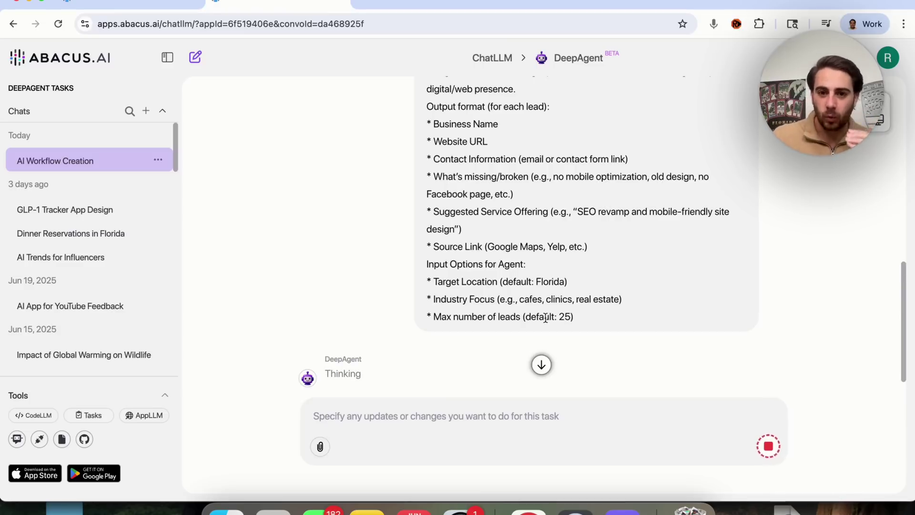
pyautogui.scroll(-2, 545, 319)
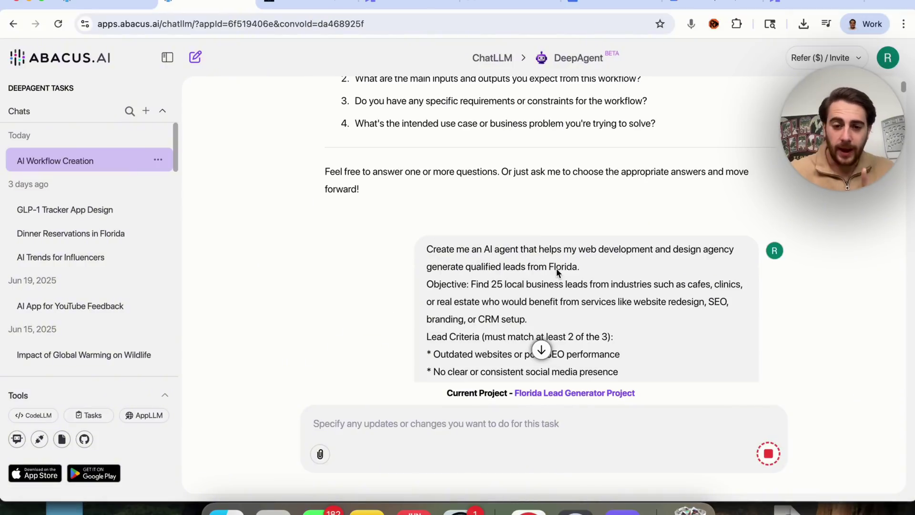
# - Scroll through the Defining AI Workflow code, test output and Conclusion confirming the Florida Lead Generator deployment
pyautogui.scroll(-6, 556, 270)
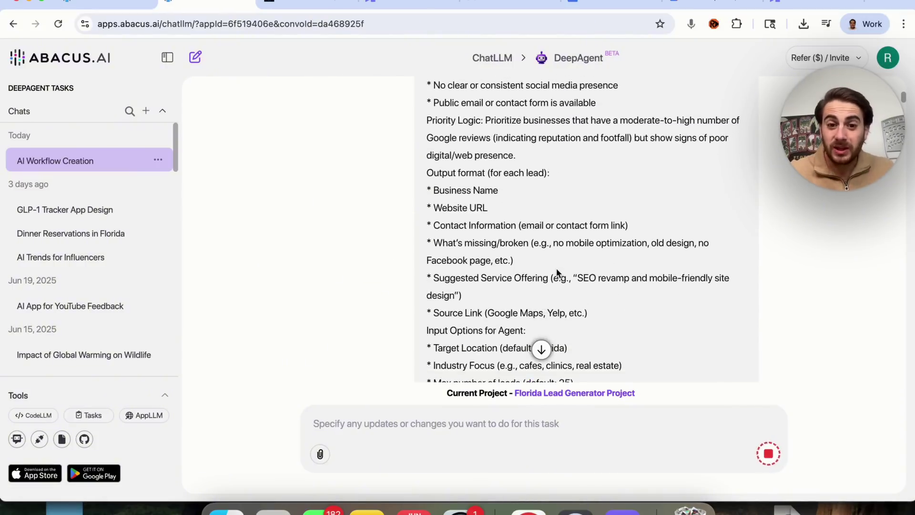
pyautogui.scroll(-6, 556, 272)
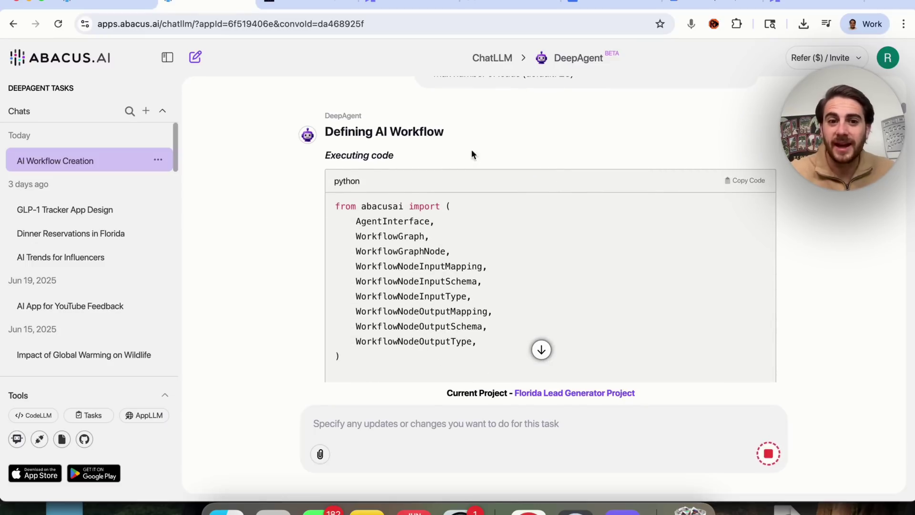
pyautogui.scroll(-6, 470, 151)
pyautogui.scroll(-15, 448, 150)
pyautogui.scroll(-15, 449, 151)
pyautogui.scroll(-15, 282, 250)
pyautogui.scroll(-15, 283, 249)
pyautogui.scroll(-15, 282, 249)
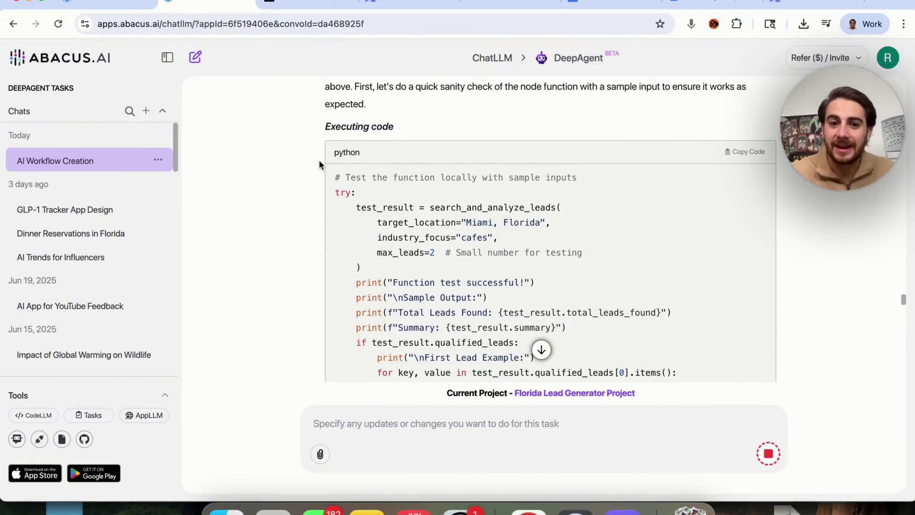
pyautogui.scroll(-20, 319, 161)
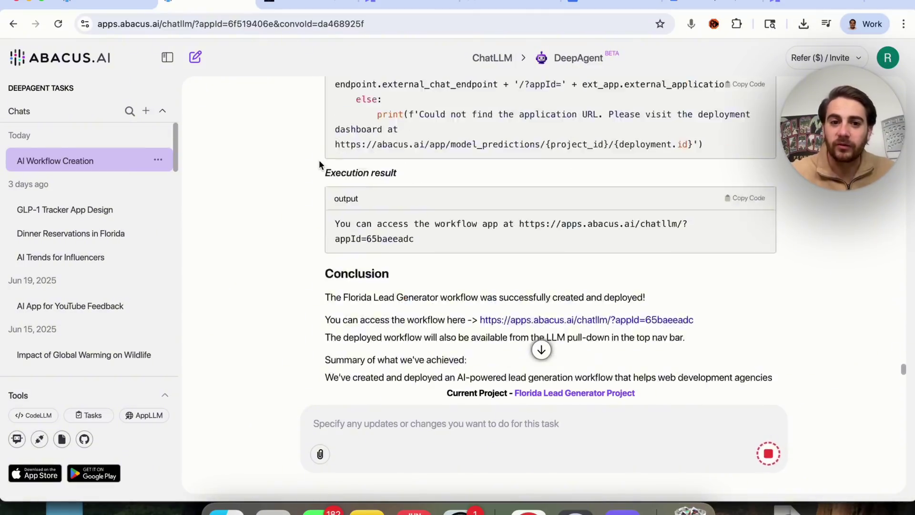
pyautogui.scroll(-5, 319, 159)
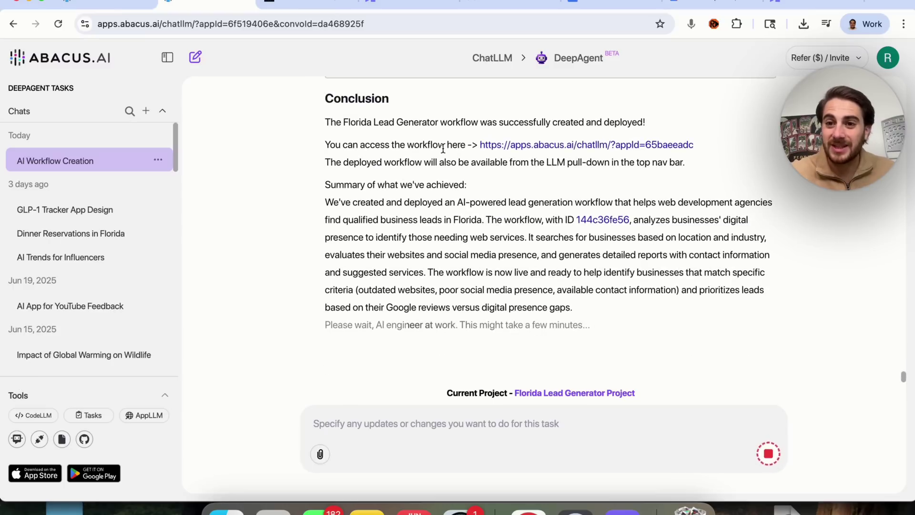
# - Run the Florida Lead Generator App for 25 law firm leads with Florida as the target location
pyautogui.click(488, 144)
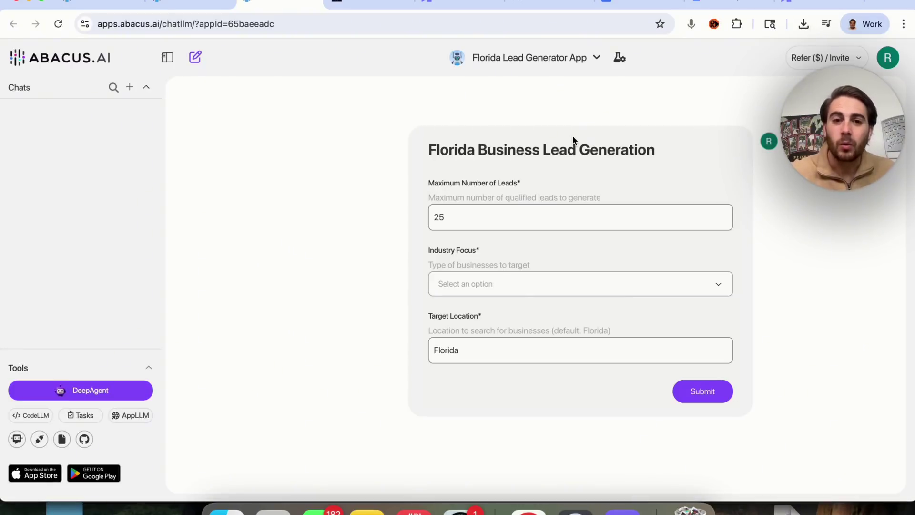
pyautogui.click(491, 220)
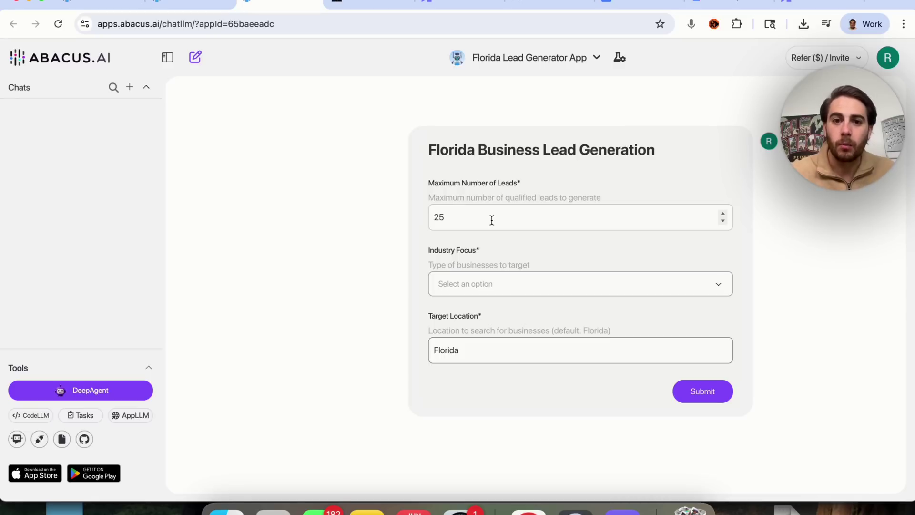
pyautogui.doubleClick(472, 221)
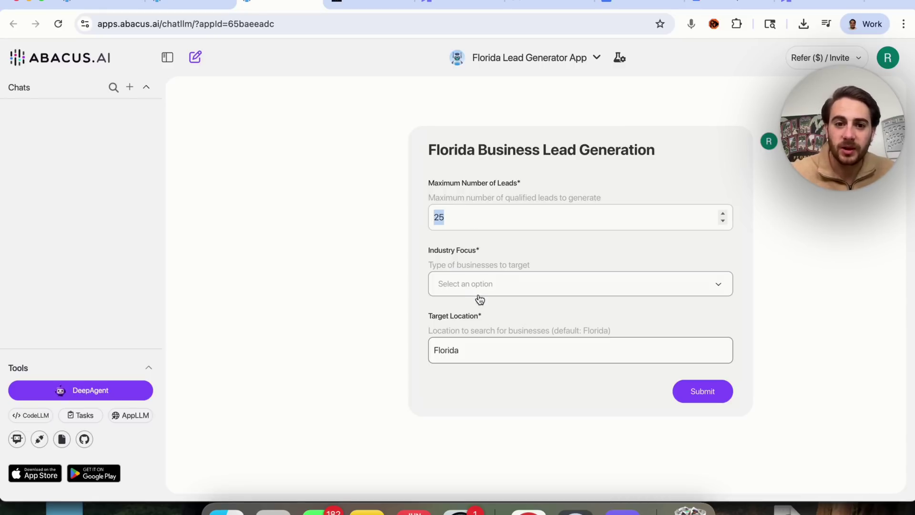
pyautogui.click(480, 290)
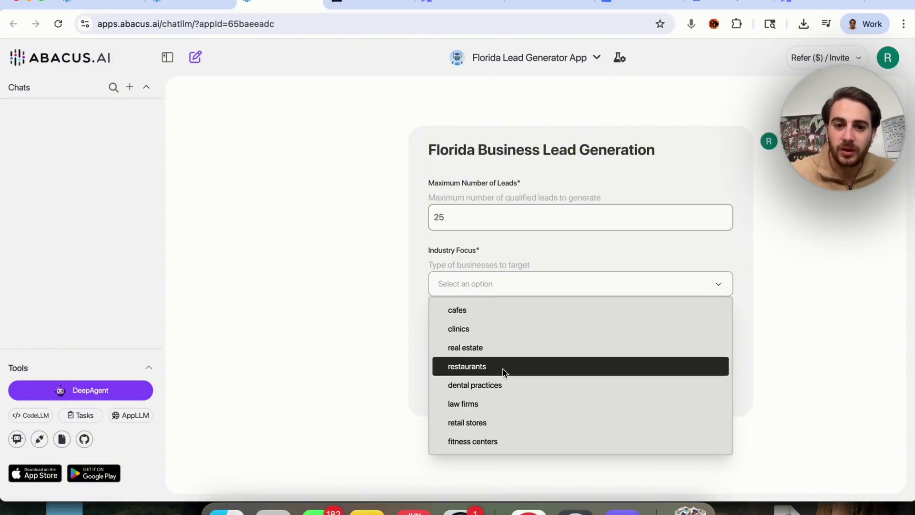
pyautogui.click(510, 401)
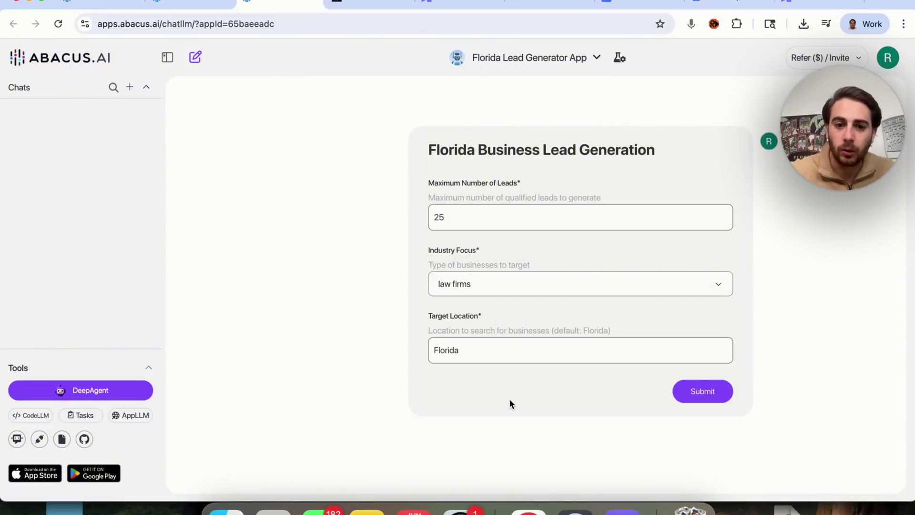
pyautogui.click(486, 352)
pyautogui.click(715, 392)
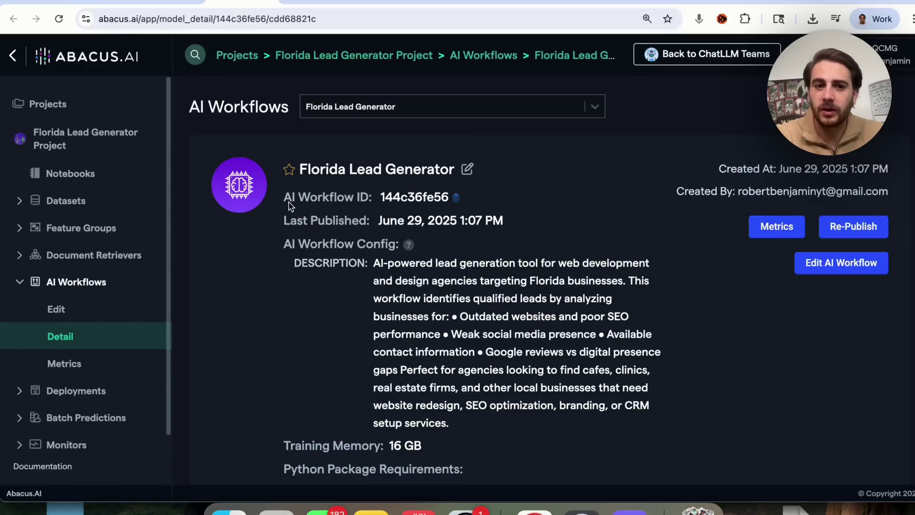
pyautogui.scroll(-2, 361, 284)
pyautogui.scroll(-5, 330, 256)
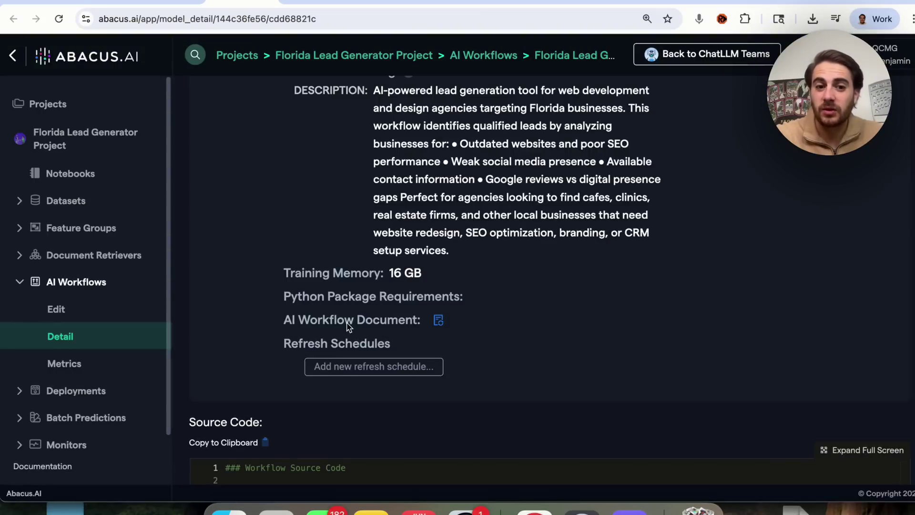
pyautogui.scroll(-3, 347, 326)
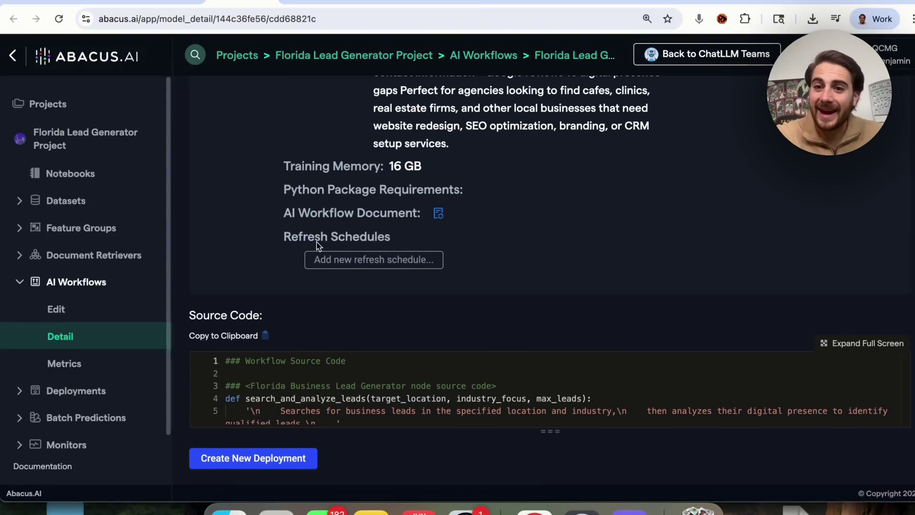
pyautogui.scroll(-2, 292, 259)
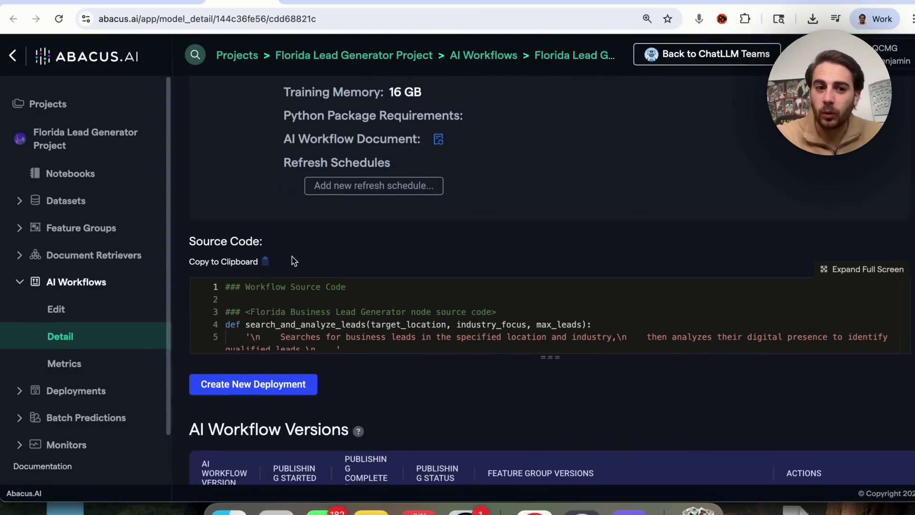
pyautogui.scroll(-1, 289, 303)
pyautogui.scroll(-6, 289, 304)
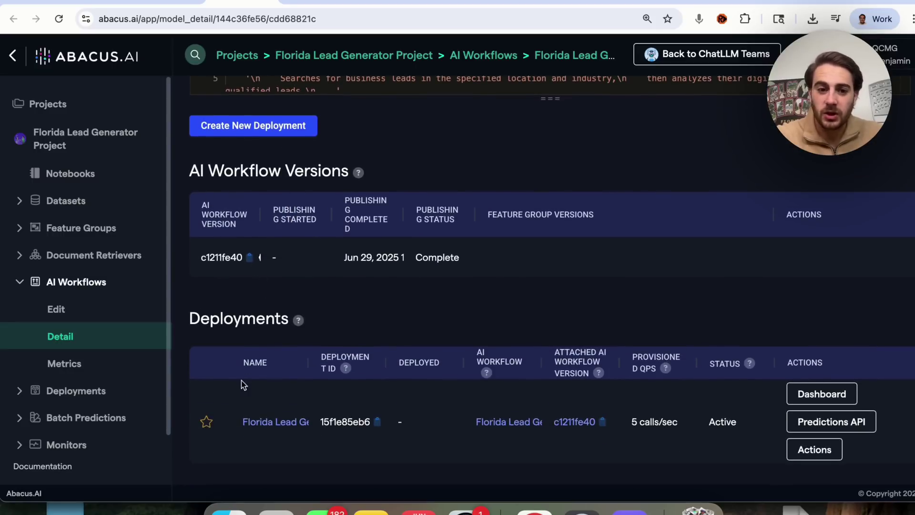
pyautogui.scroll(-1, 279, 345)
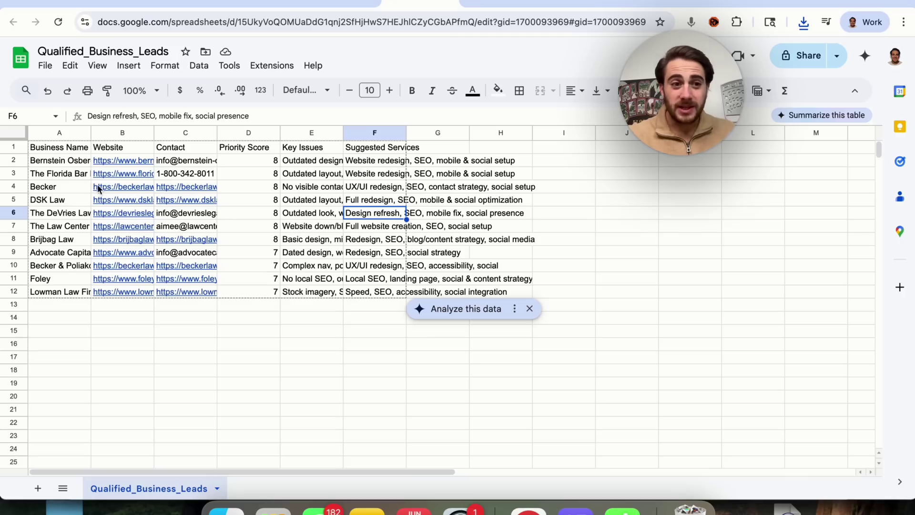
# - Inspect the Qualified_Business_Leads header columns A1–F1 and the first leads' Contact entries
pyautogui.click(74, 152)
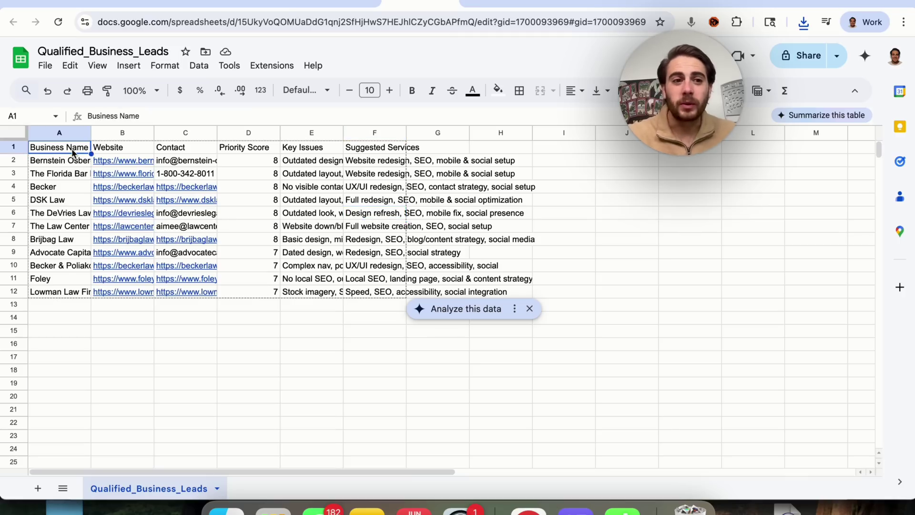
pyautogui.press('Right')
pyautogui.press('Right')
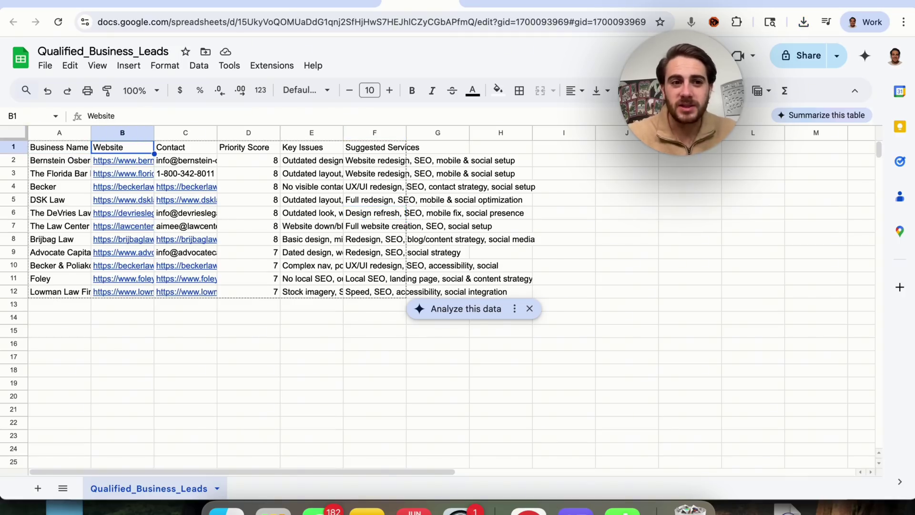
pyautogui.press('Right')
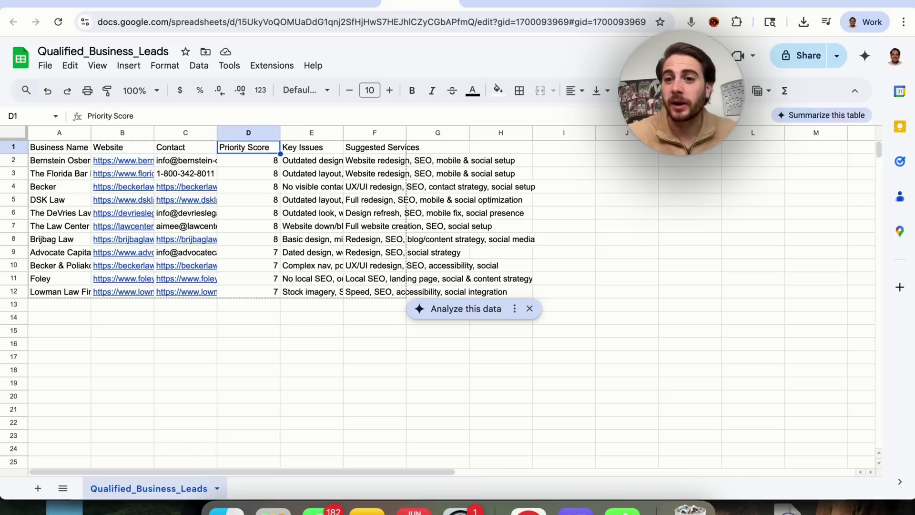
pyautogui.press('Right')
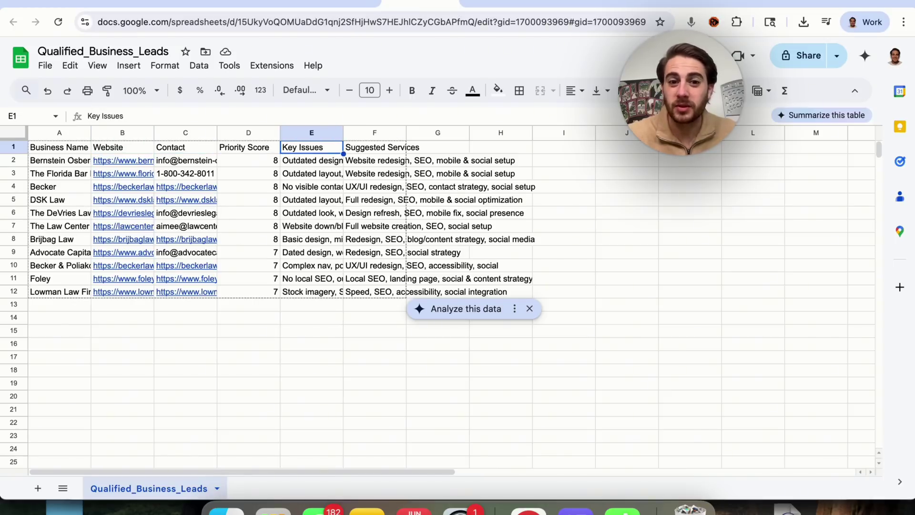
pyautogui.press('Right')
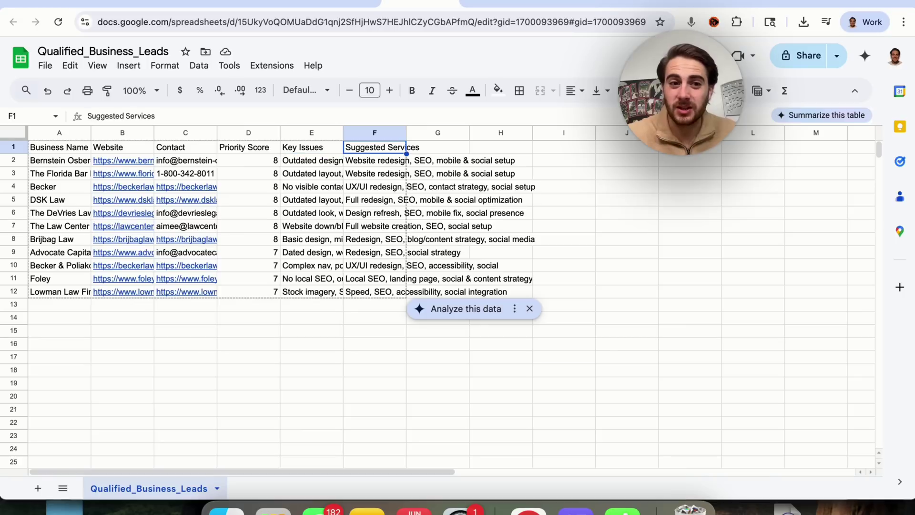
pyautogui.click(163, 161)
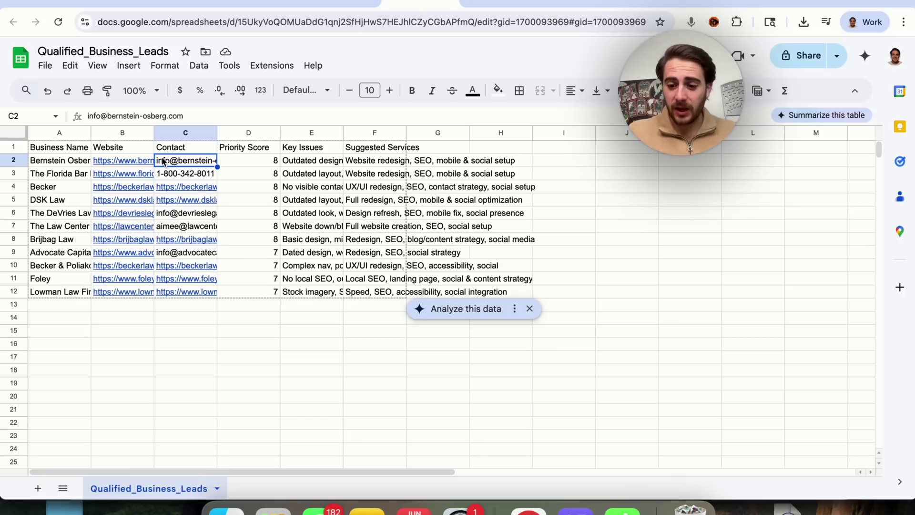
pyautogui.press('Down')
pyautogui.click(185, 186)
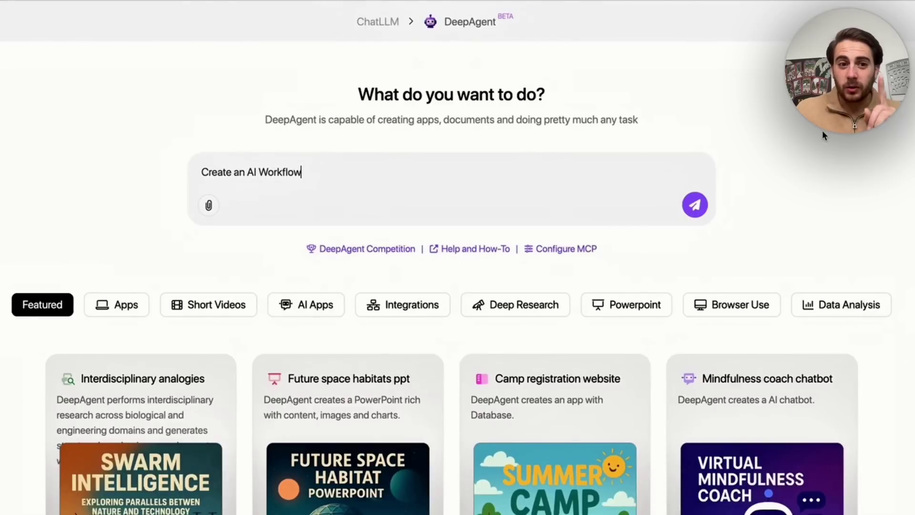
# - Request an AI workflow that scrapes daily PM job listings and emails them as a CSV report
pyautogui.press('Return')
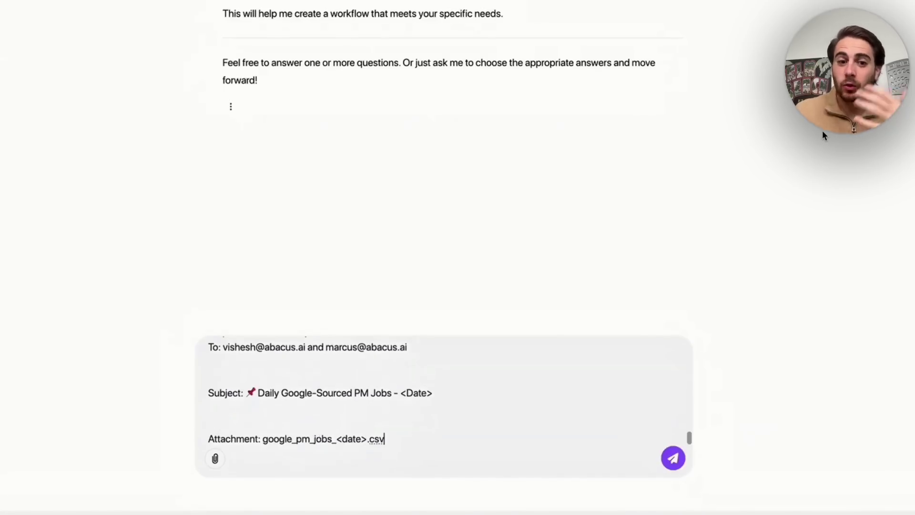
pyautogui.press('Return')
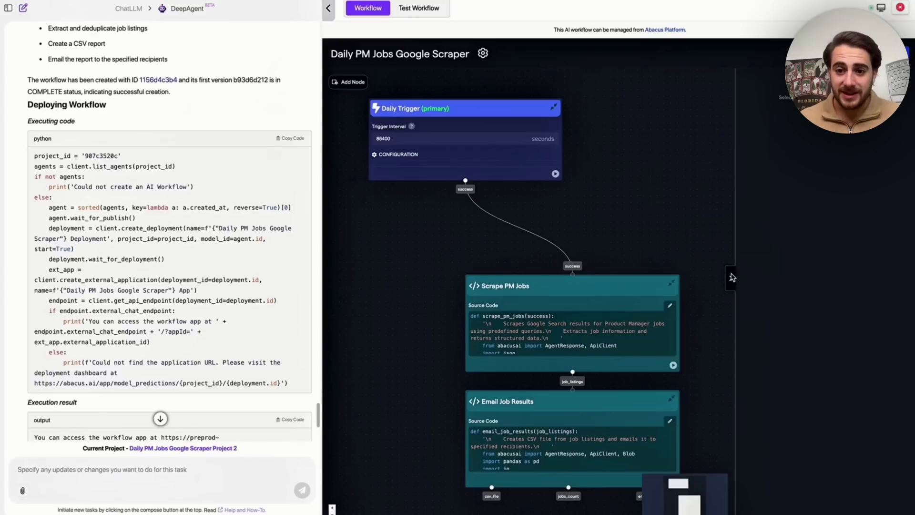
# - Collapse Node Properties and open the Daily PM Jobs Google Scraper App 1 test page
pyautogui.click(732, 277)
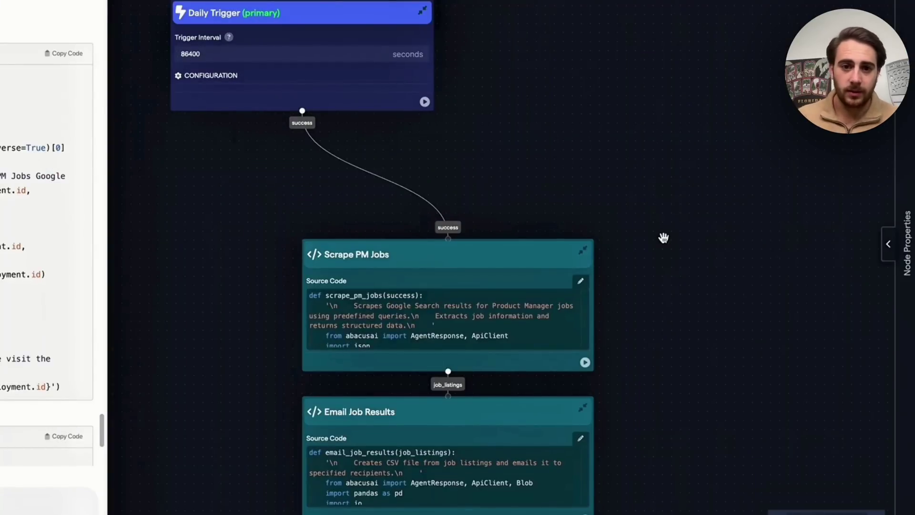
pyautogui.click(260, 29)
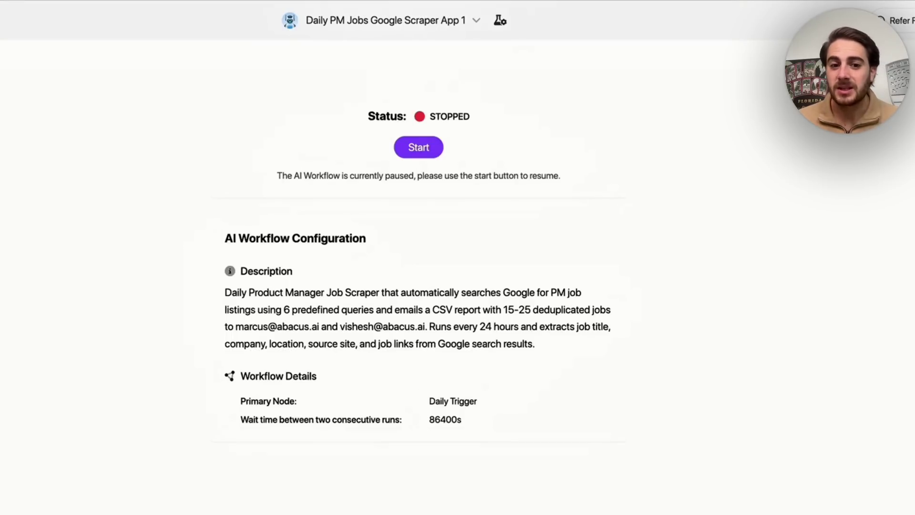
# - Start the scraper and preview the jobs CSV attached to the daily PM jobs report email in Gmail
pyautogui.click(408, 150)
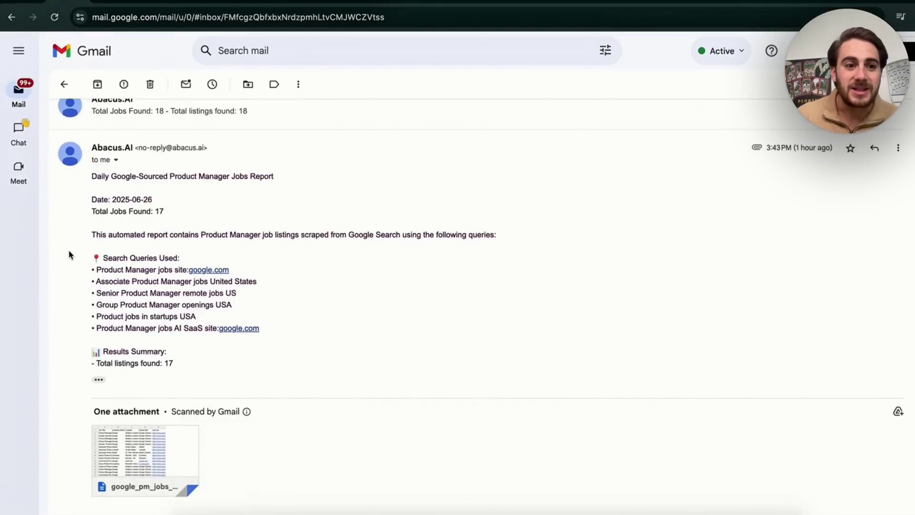
pyautogui.scroll(-2, 68, 250)
pyautogui.click(124, 437)
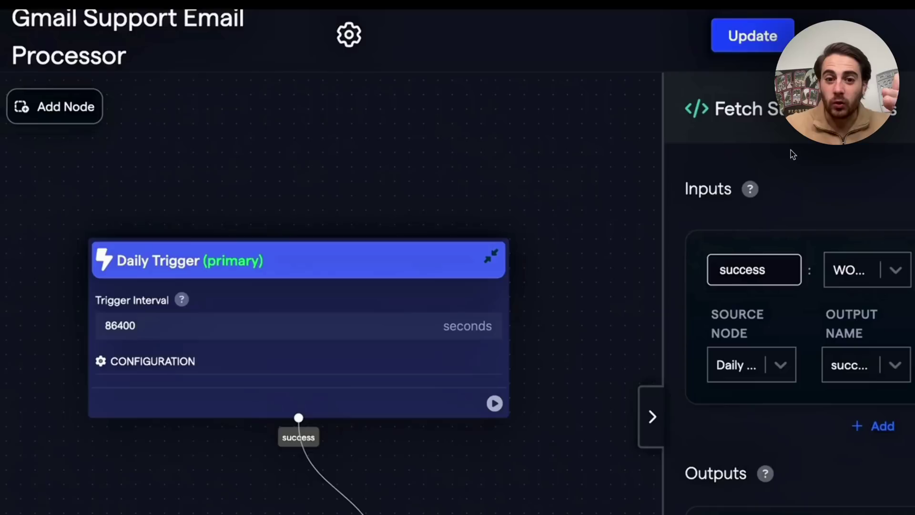
# - Review the support email nodes on the canvas and start a test run of the support email processor
pyautogui.moveTo(45, 513); pyautogui.dragTo(43, 151)
pyautogui.scroll(-3, 42, 198)
pyautogui.moveTo(53, 400); pyautogui.dragTo(41, 276)
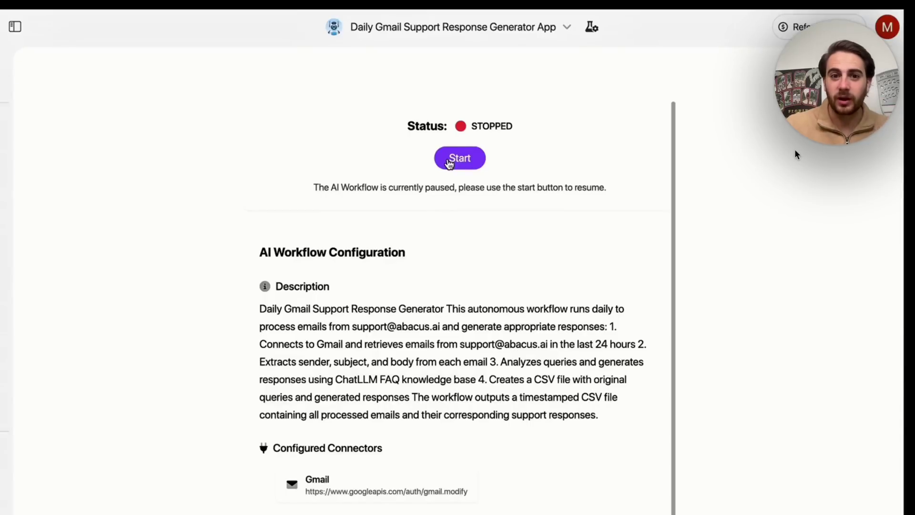
pyautogui.click(455, 164)
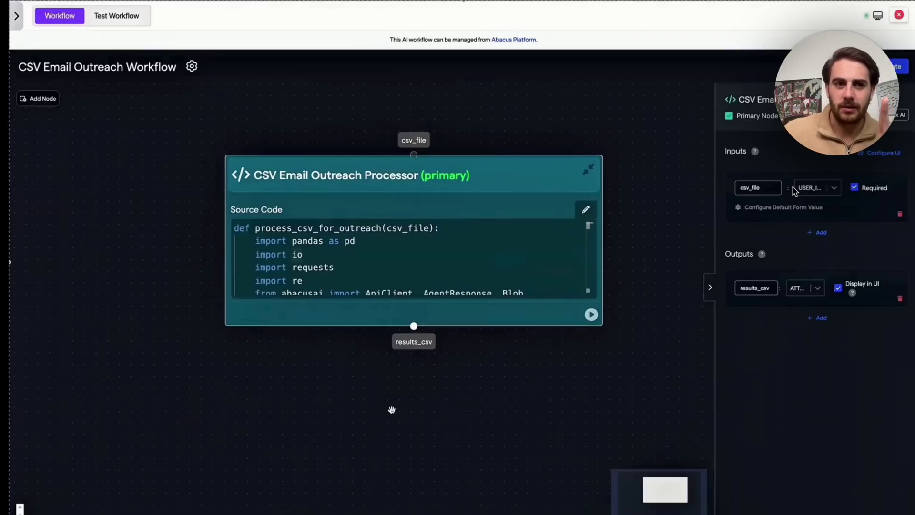
# - Submit lead-details.csv to the CSV Email Outreach Processor and review the first generated email
pyautogui.click(450, 218)
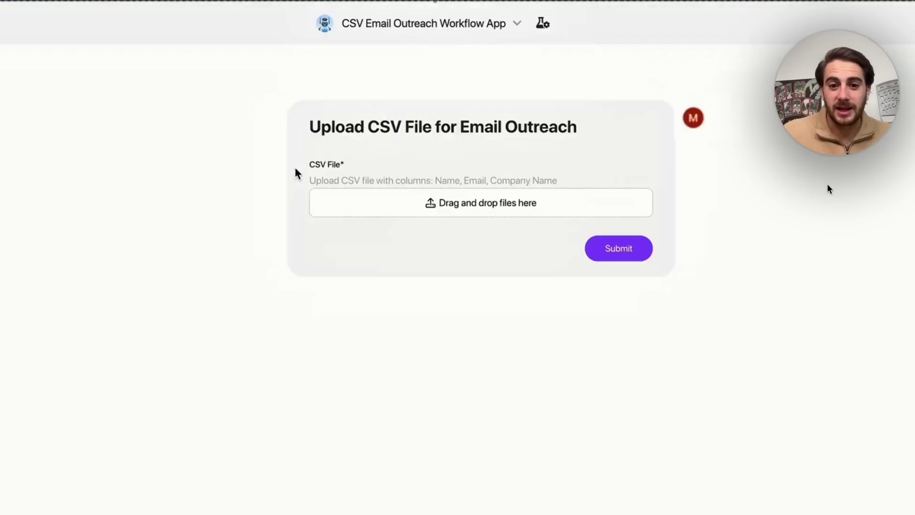
pyautogui.moveTo(294, 171); pyautogui.dragTo(388, 204)
pyautogui.click(622, 309)
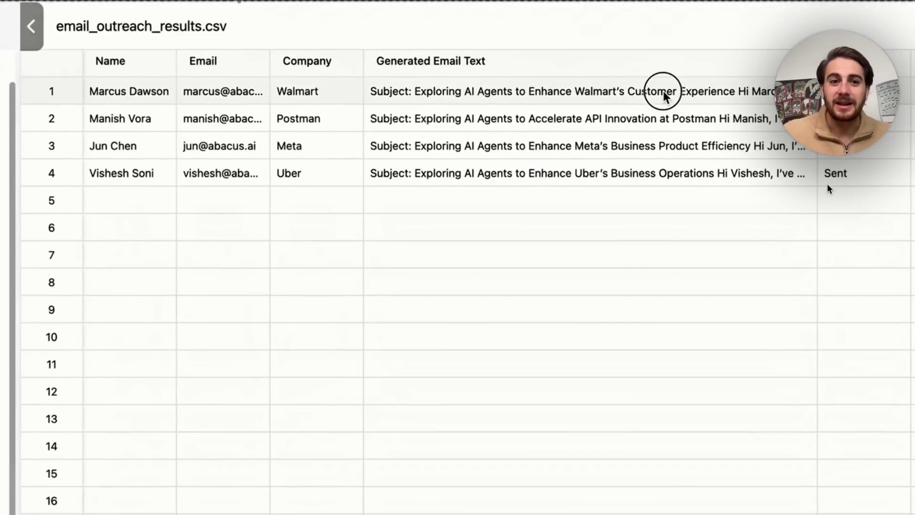
pyautogui.click(664, 93)
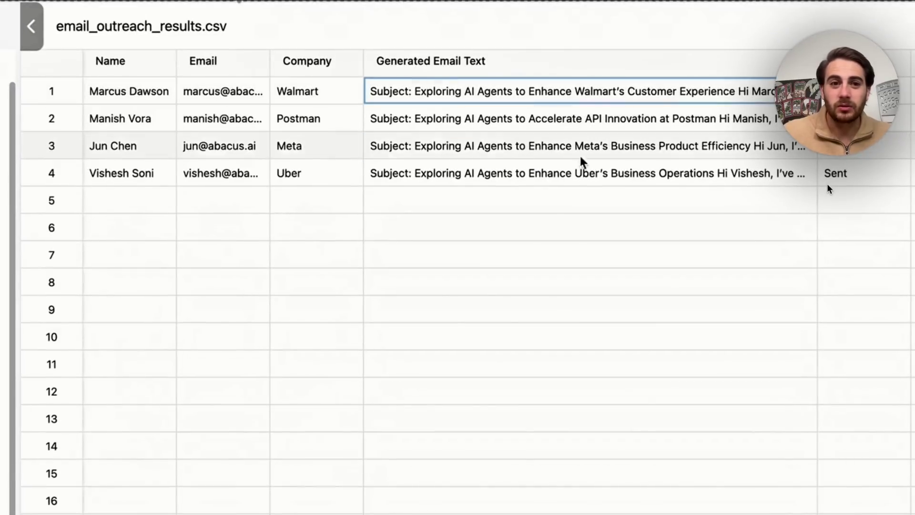